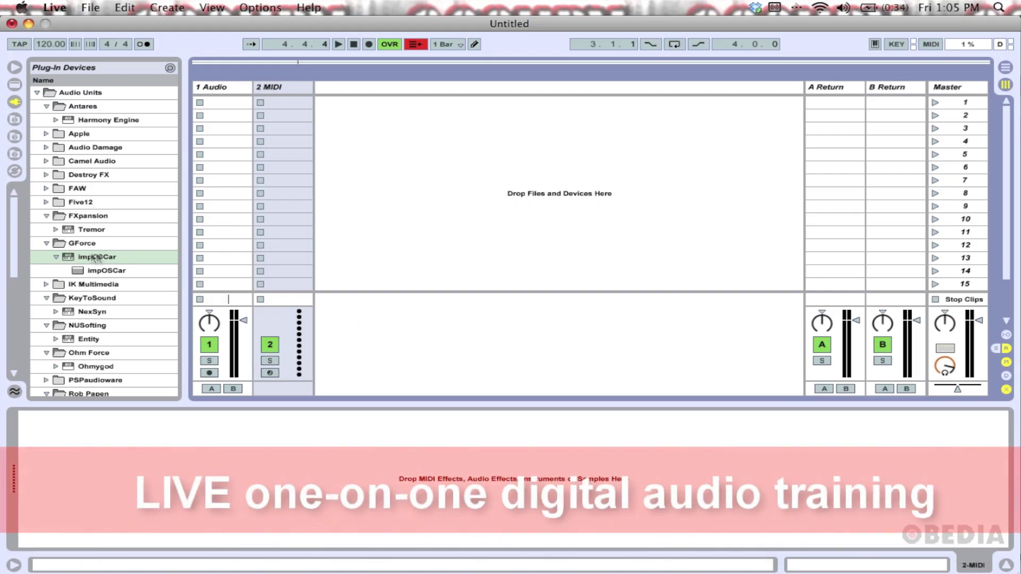
Load impOSCar onto the second MIDI track and arm that track for recording.
drag(95, 258, 287, 122)
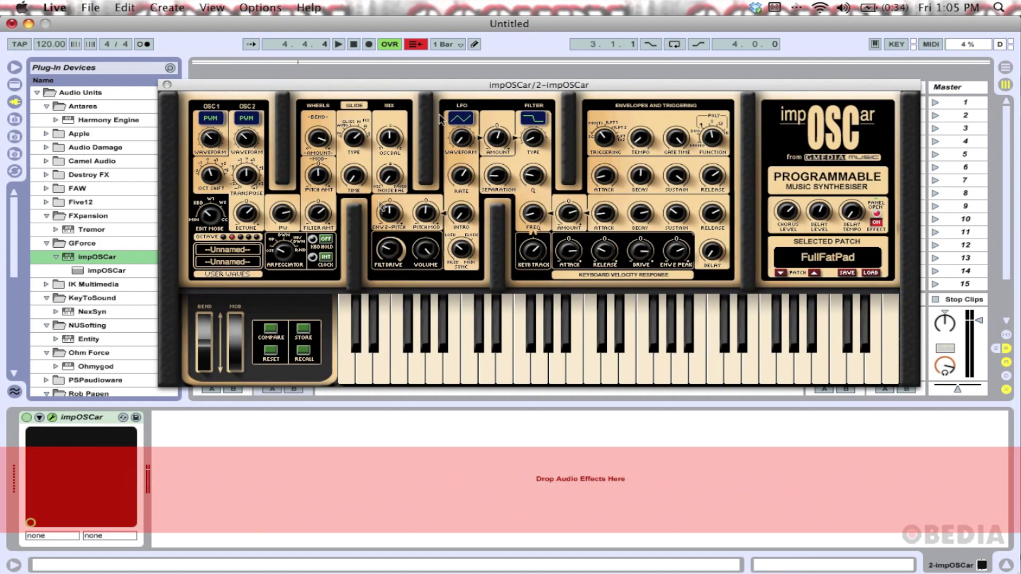
drag(517, 81, 509, 34)
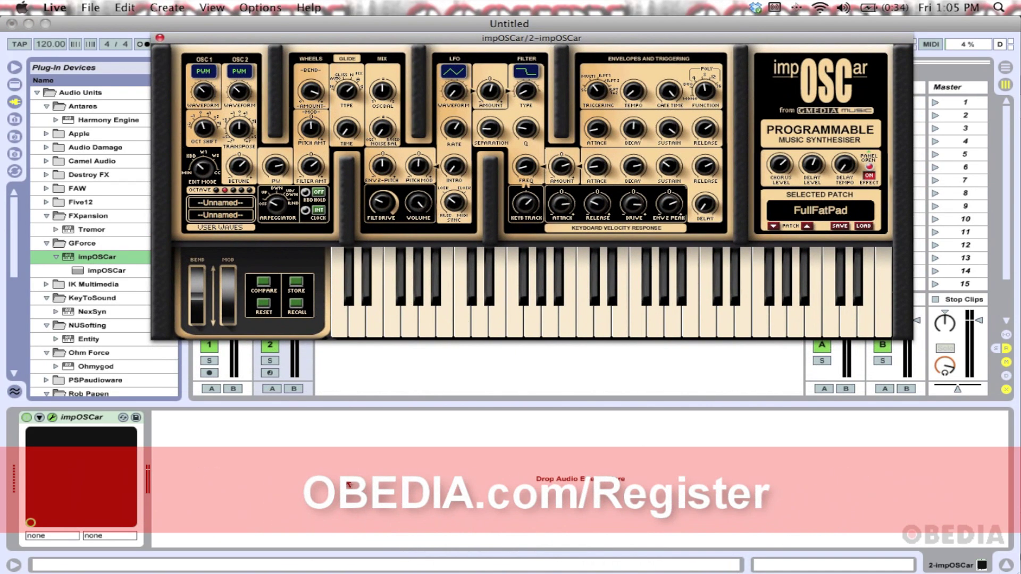
click(270, 373)
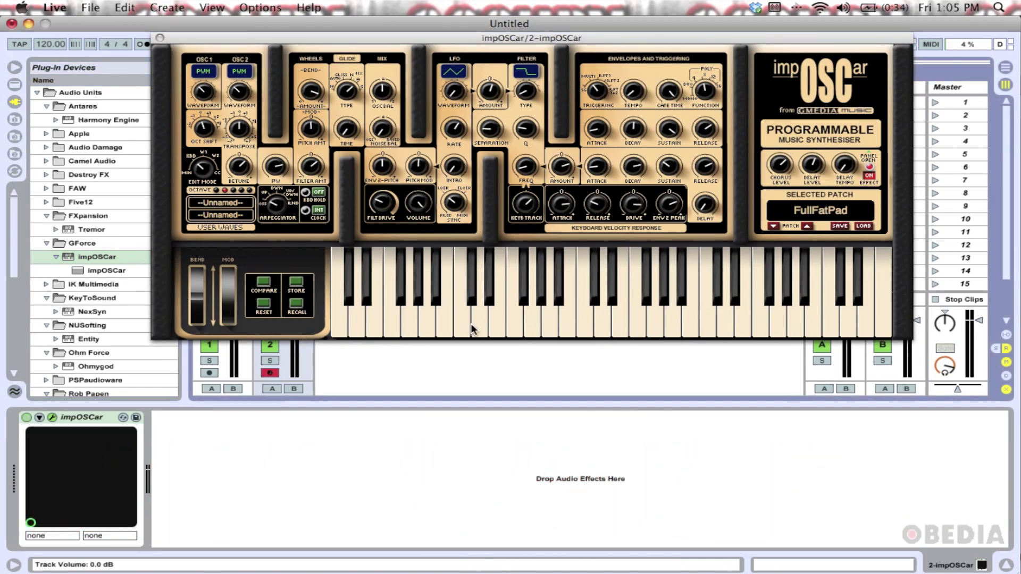
Test a low note and a higher note on the impOSCar plugin keyboard.
click(549, 325)
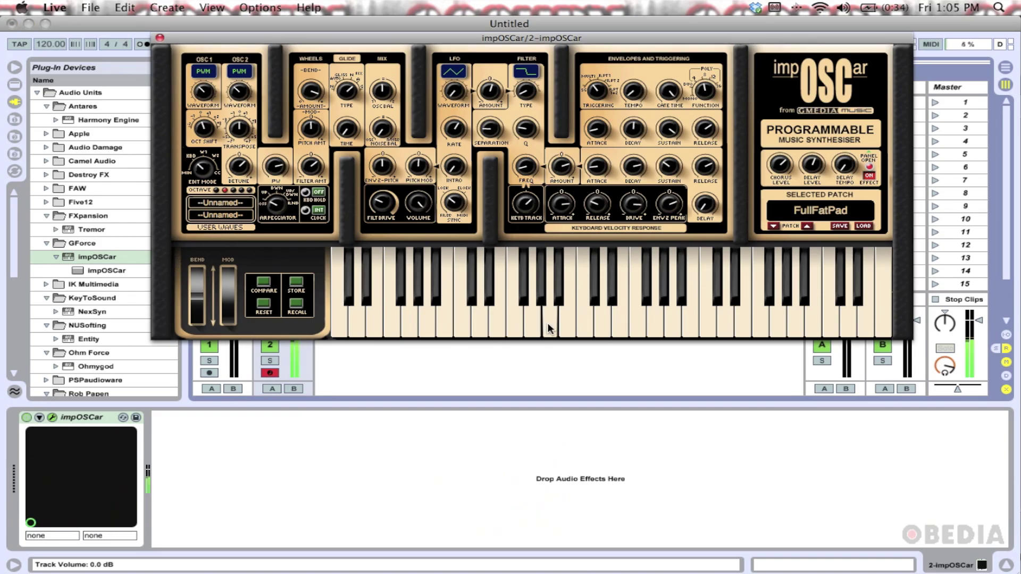
click(765, 319)
click(765, 319)
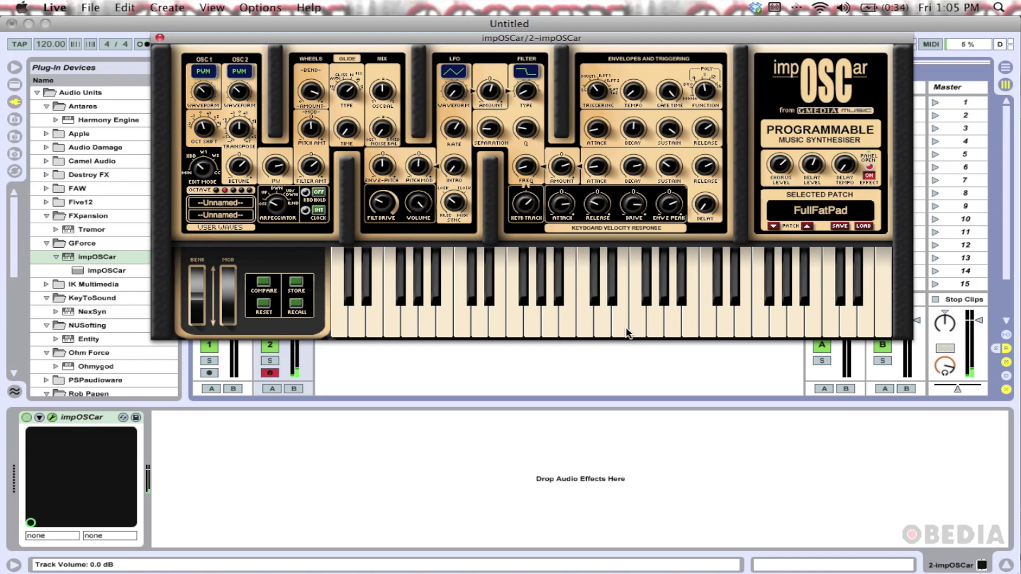
drag(578, 47, 581, 211)
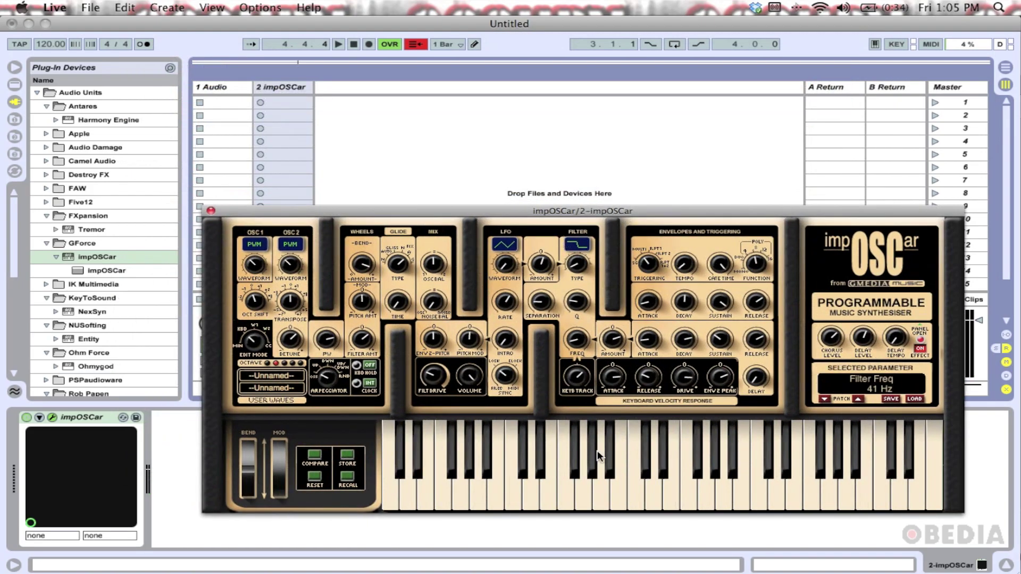
click(289, 102)
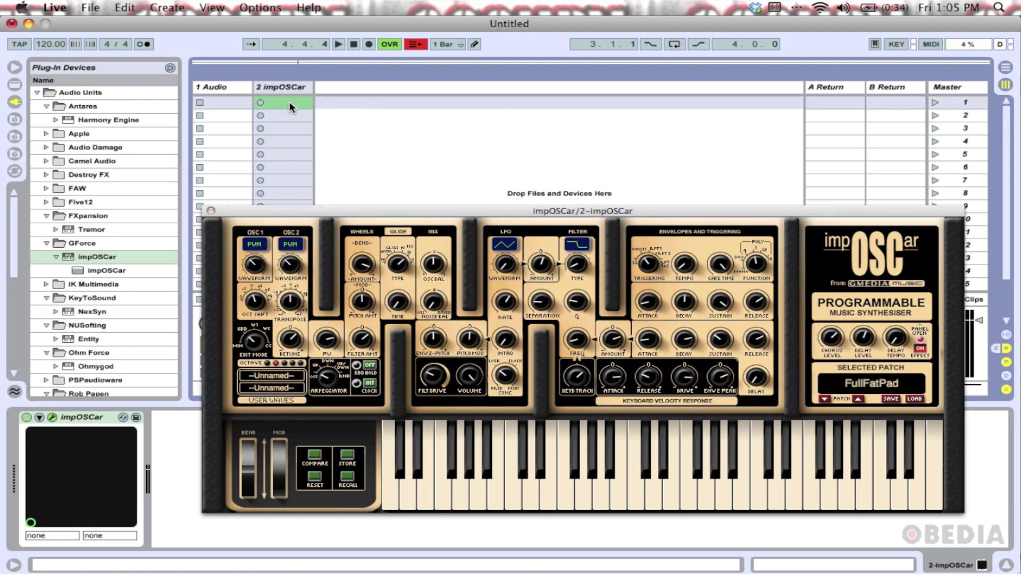
drag(382, 212, 368, 190)
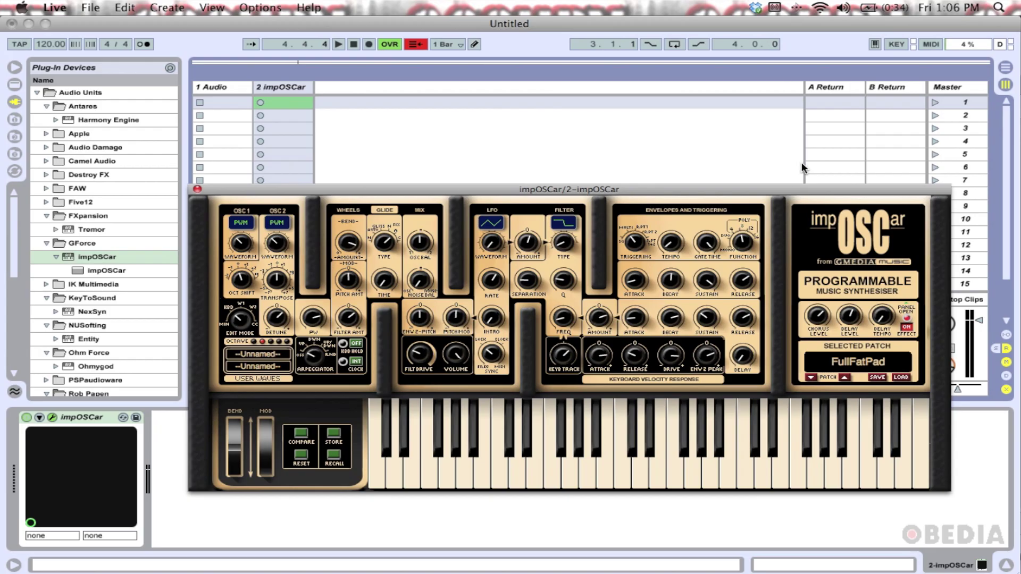
drag(805, 190, 746, 76)
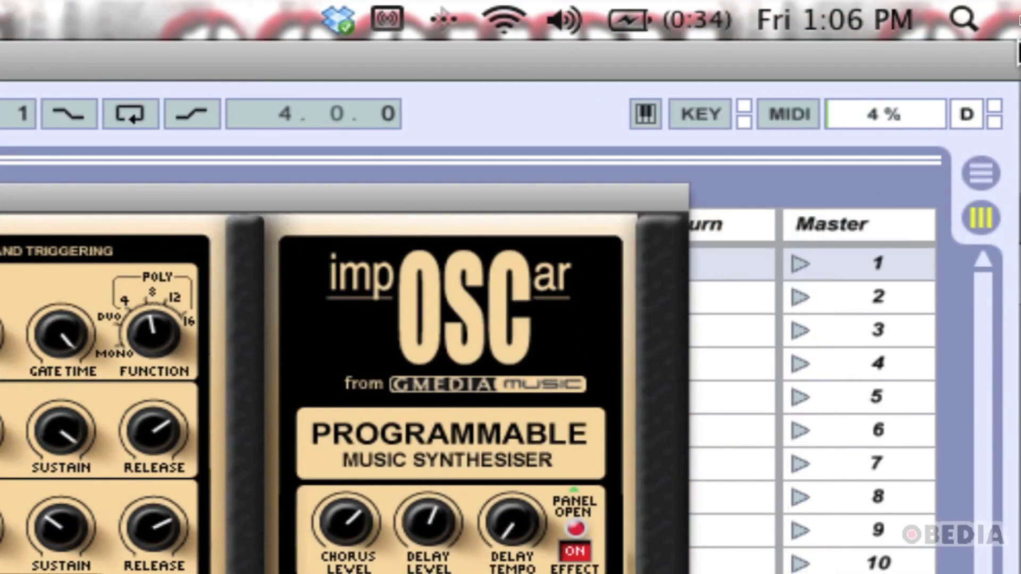
Turn on Computer MIDI Keyboard and play impOSCar notes with the A, G and H keys.
click(651, 119)
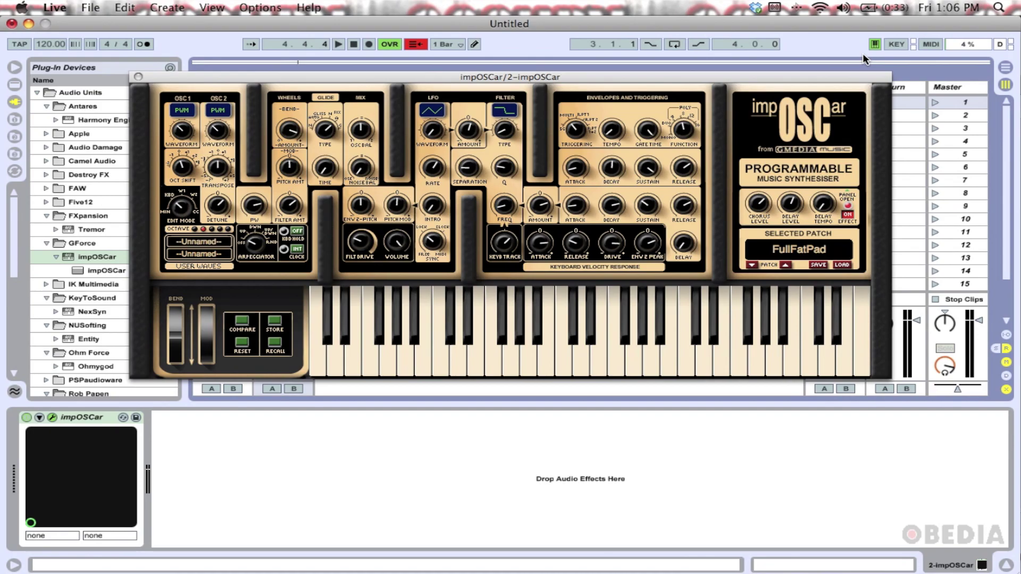
key(a)
key(g)
key(a)
key(g)
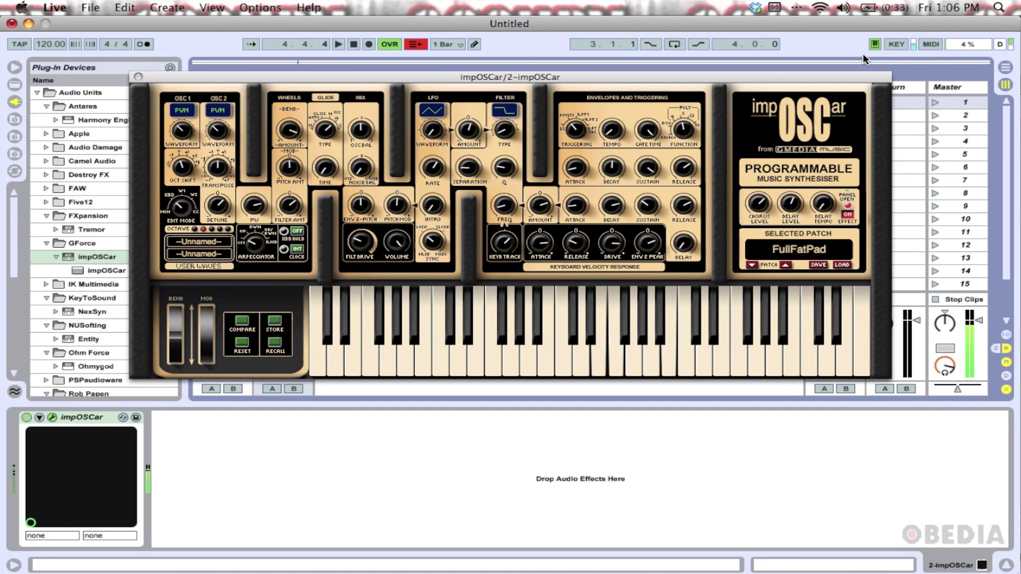
key(h)
key(g)
key(h)
Play more impOSCar notes on the D, F, G, H and J keys.
key(g)
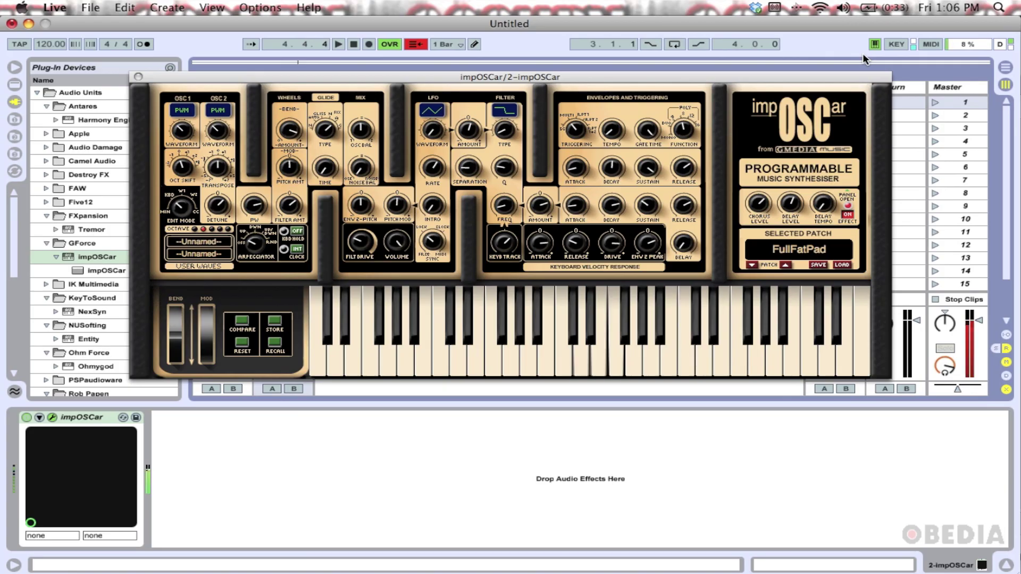
key(g)
key(h)
key(f)
key(g)
key(d)
key(f)
key(g)
key(h)
key(d)
key(h)
key(j)
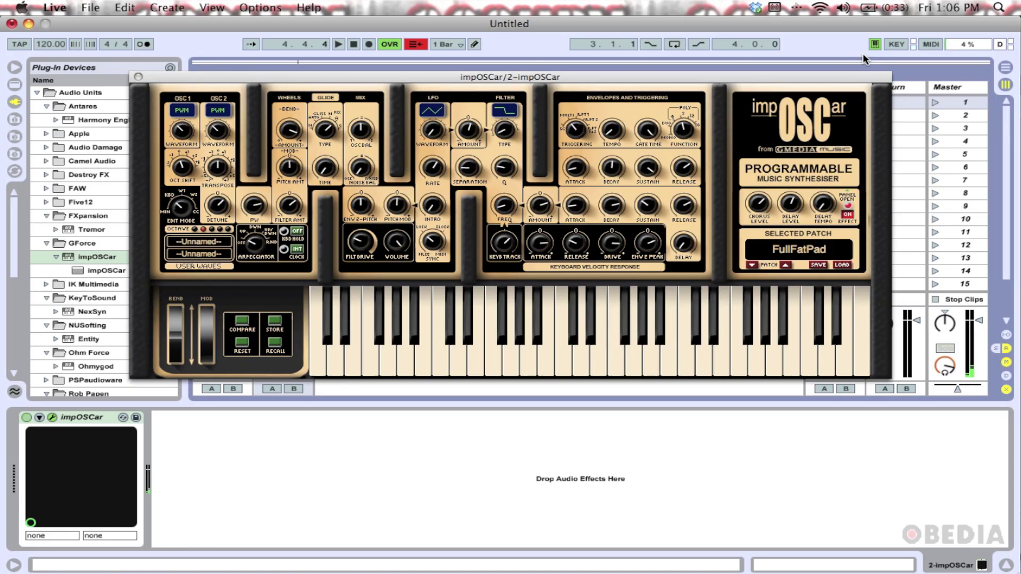
Reposition the impOSCar window lower on screen so the Session clip grid is visible.
drag(665, 79, 678, 60)
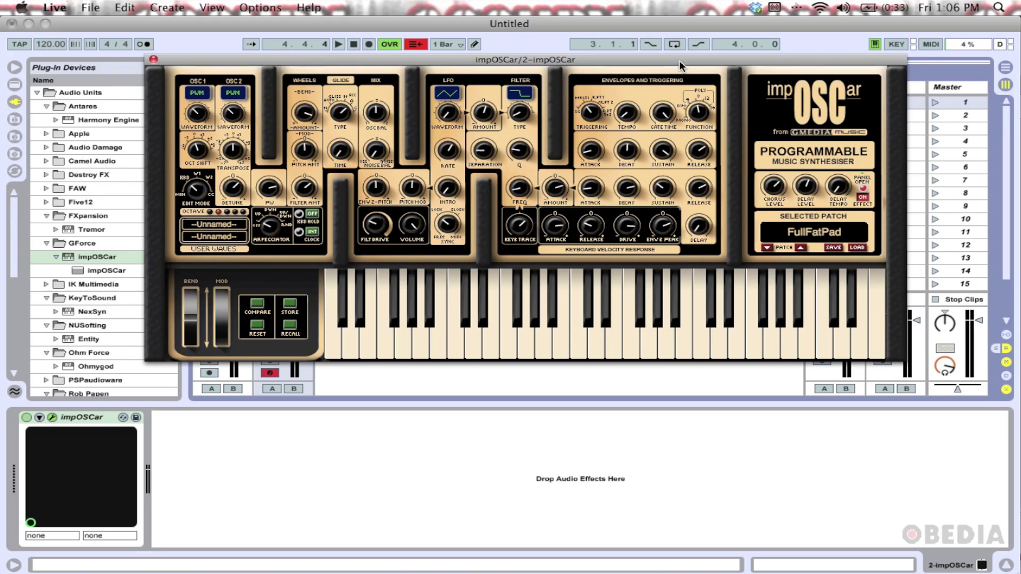
mouse_move(679, 59)
mouse_down()
mouse_move(681, 93)
mouse_move(687, 75)
mouse_up()
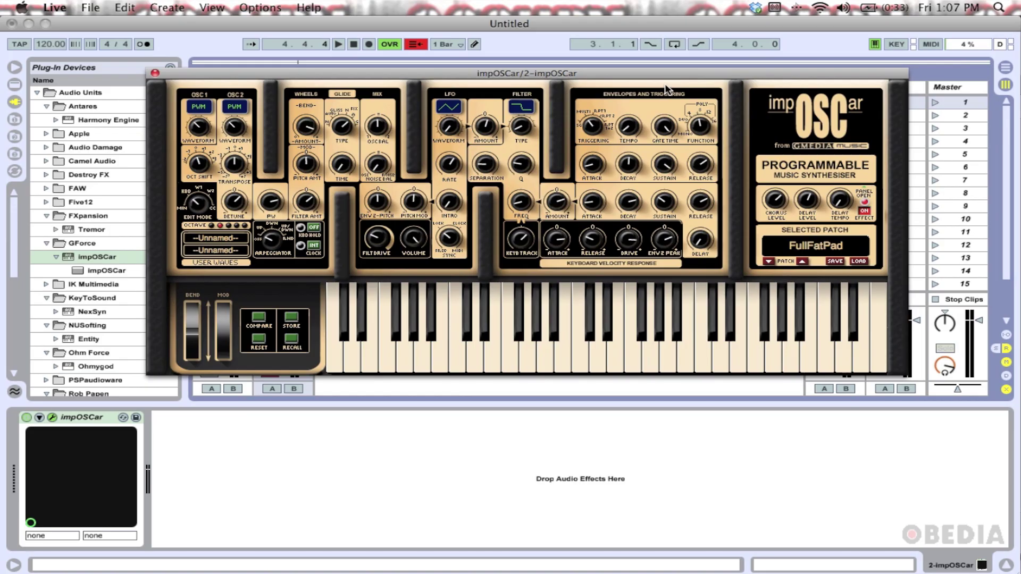
drag(715, 73, 704, 68)
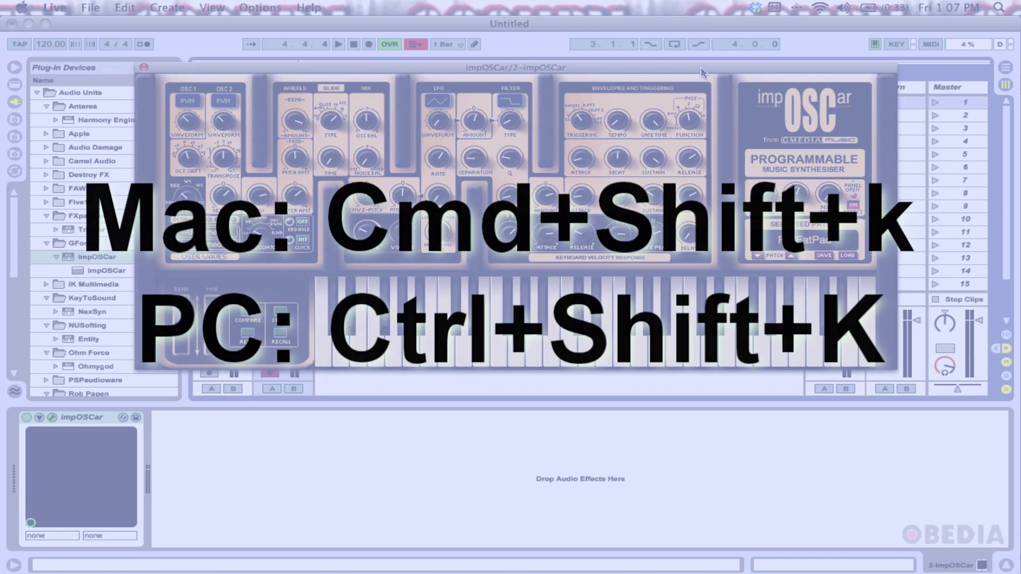
drag(701, 67, 706, 78)
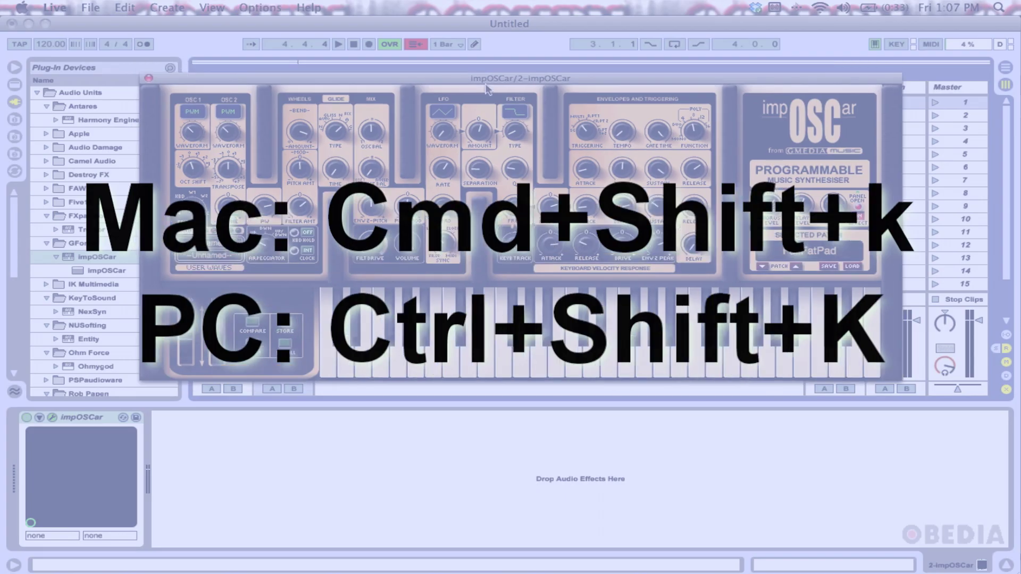
drag(218, 80, 278, 169)
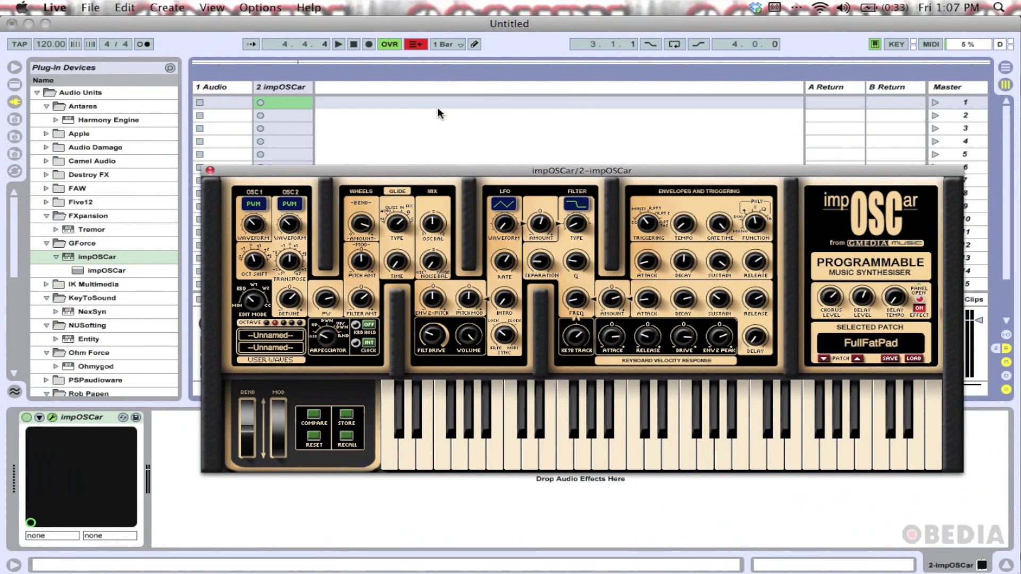
Record a MIDI clip in track 2's first slot, stop it, and play it back.
click(263, 103)
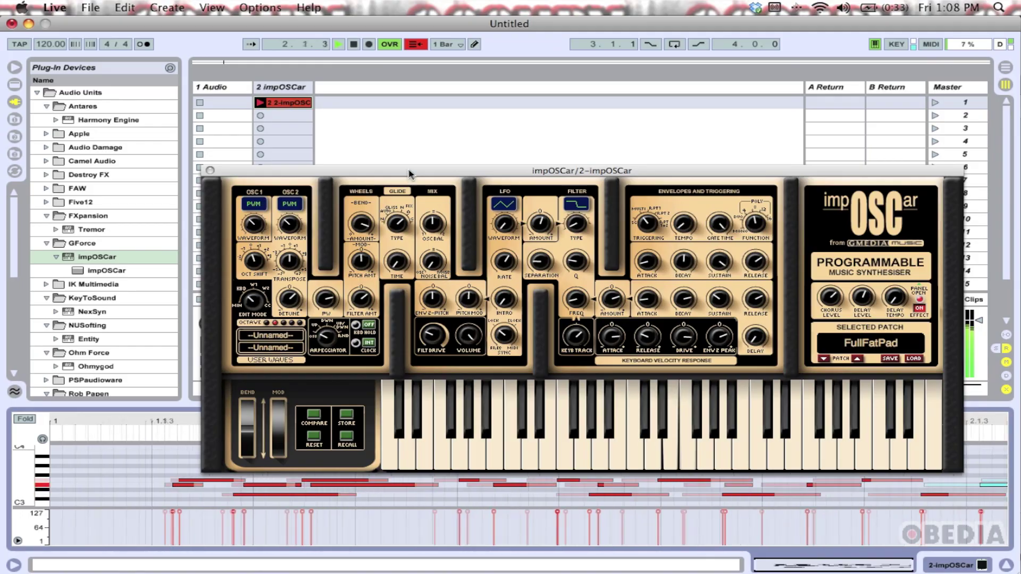
drag(408, 169, 383, 57)
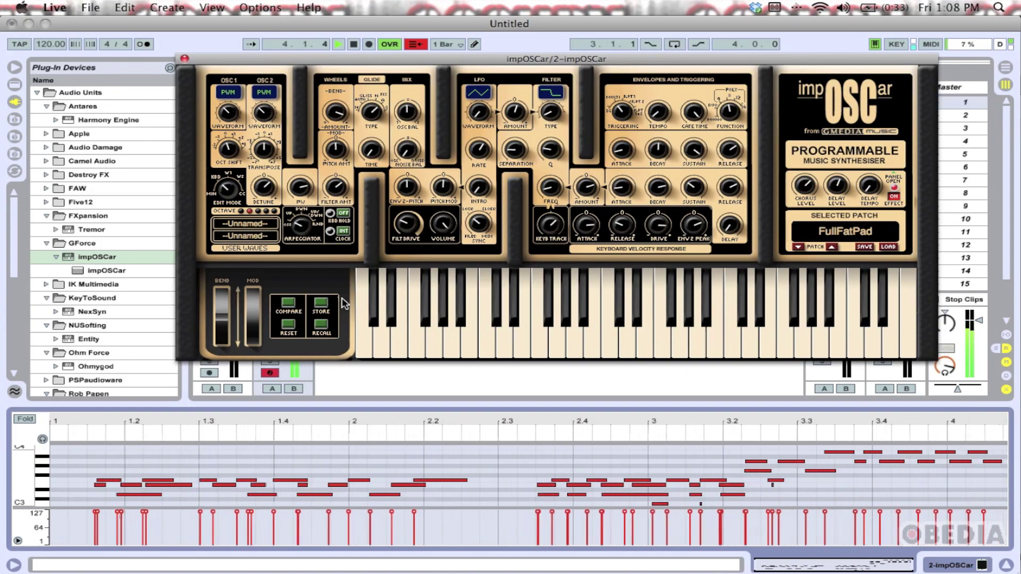
key(space)
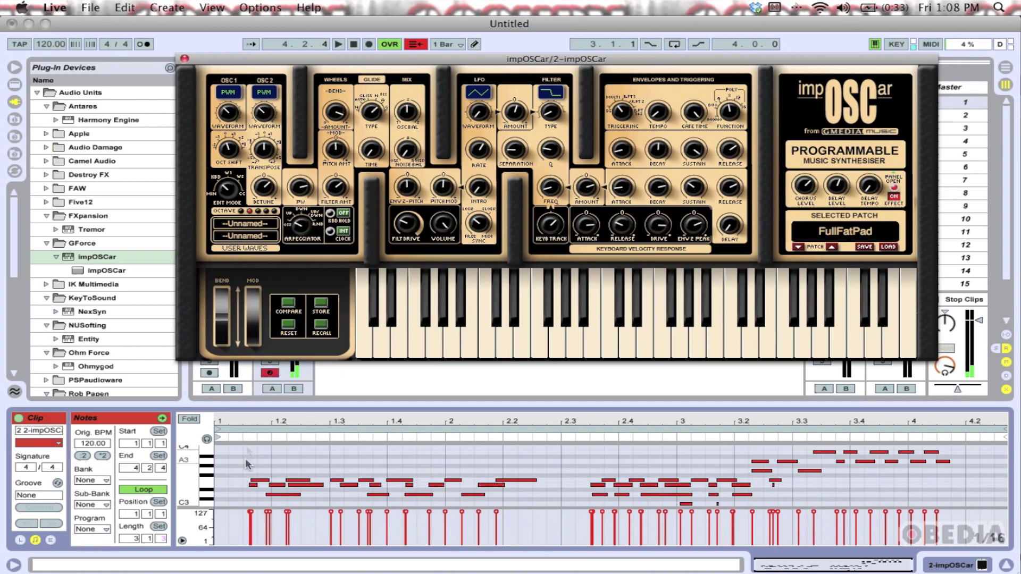
click(256, 437)
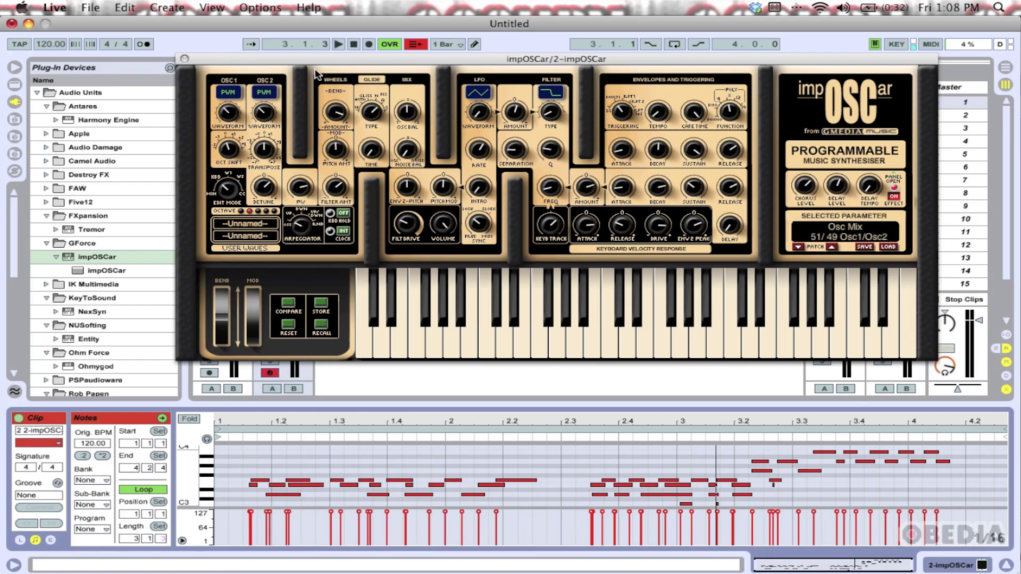
Close the impOSCar window and select the 2 impOSCar track to show its devices.
drag(314, 62, 354, 69)
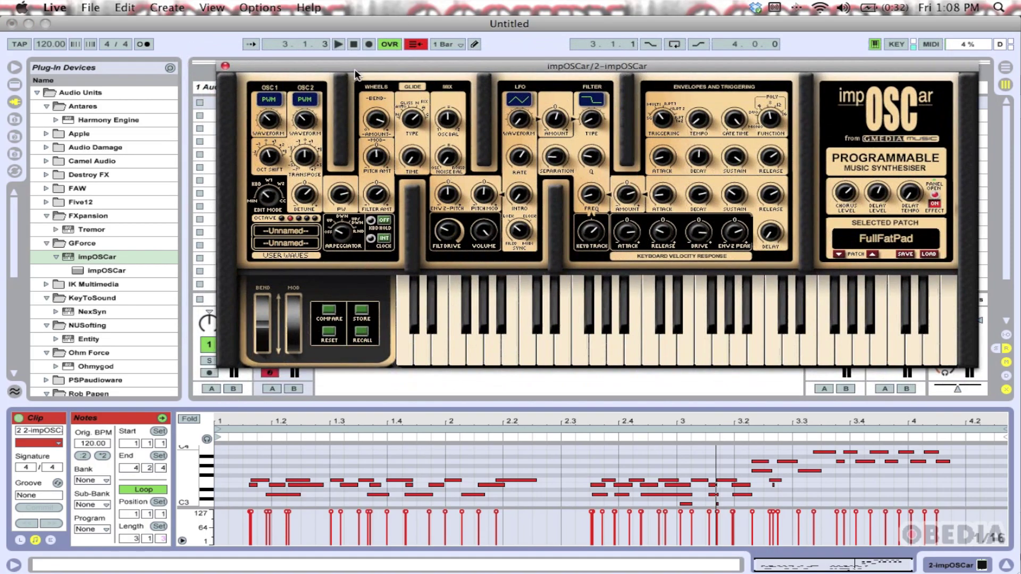
click(225, 66)
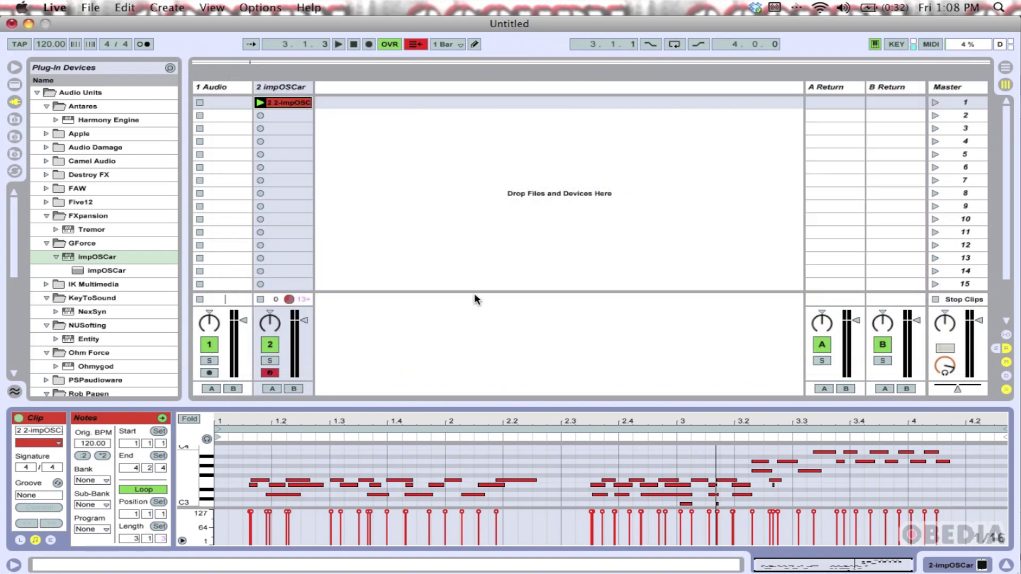
click(286, 87)
Reopen the impOSCar editor from the device title bar.
double_click(98, 418)
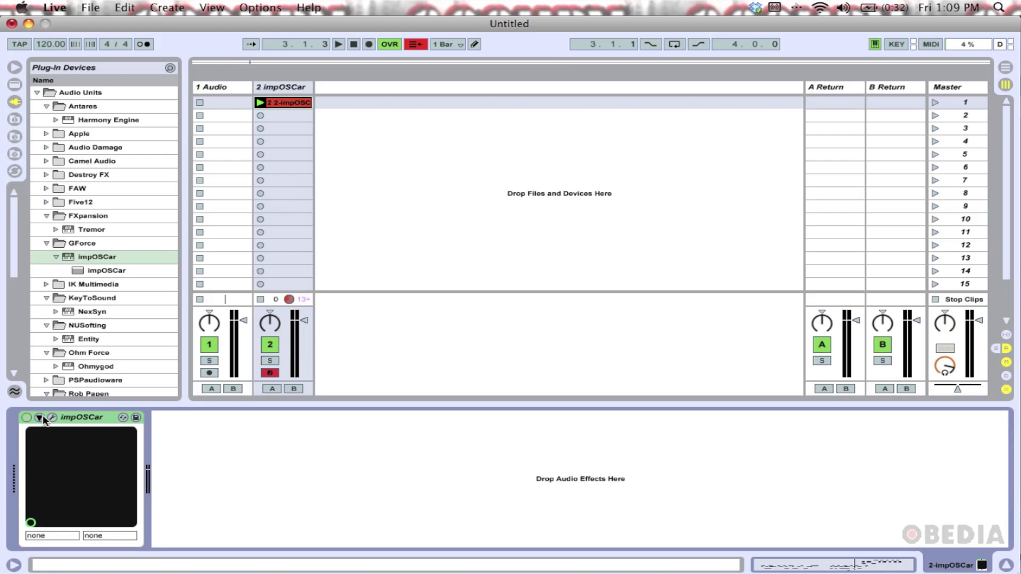
click(53, 418)
drag(606, 63, 571, 97)
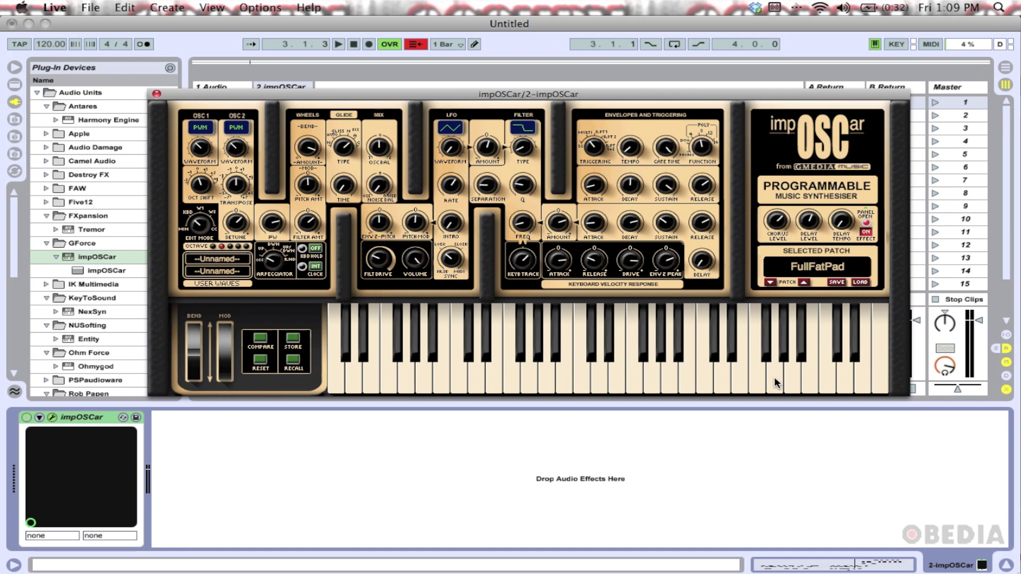
drag(643, 95, 640, 85)
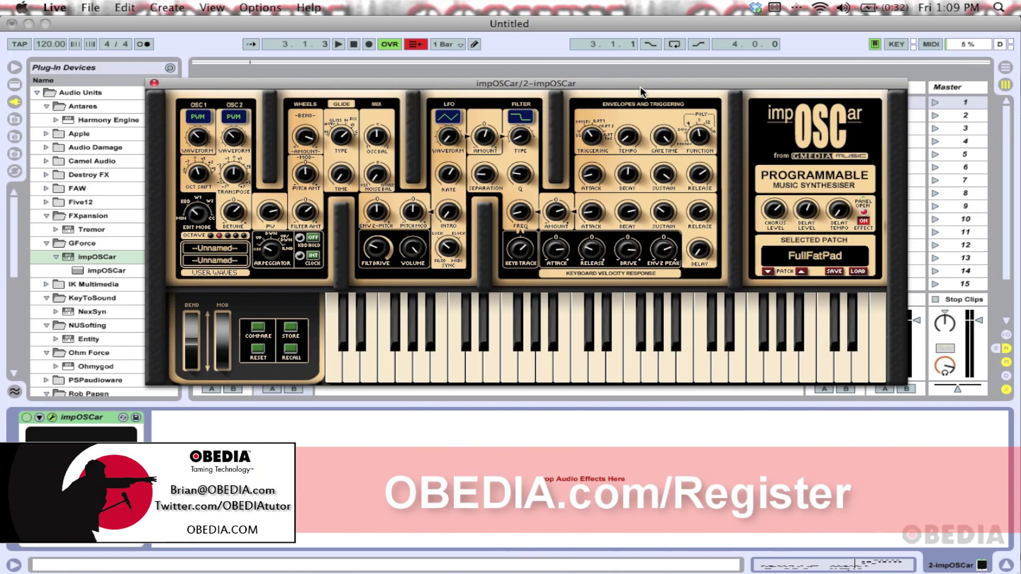
mouse_move(573, 84)
mouse_down()
mouse_move(573, 73)
mouse_move(567, 90)
mouse_up()
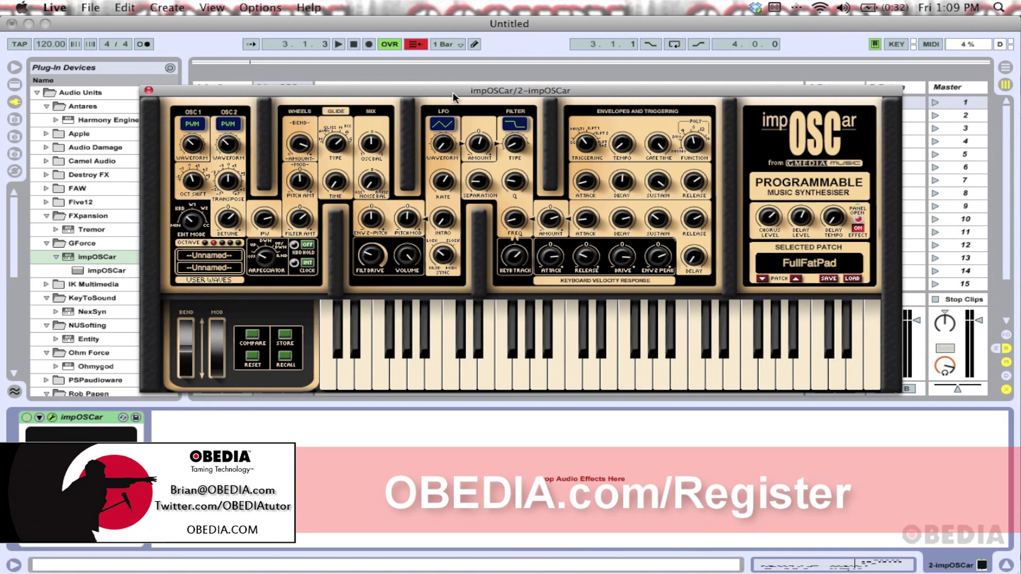
drag(452, 91, 458, 83)
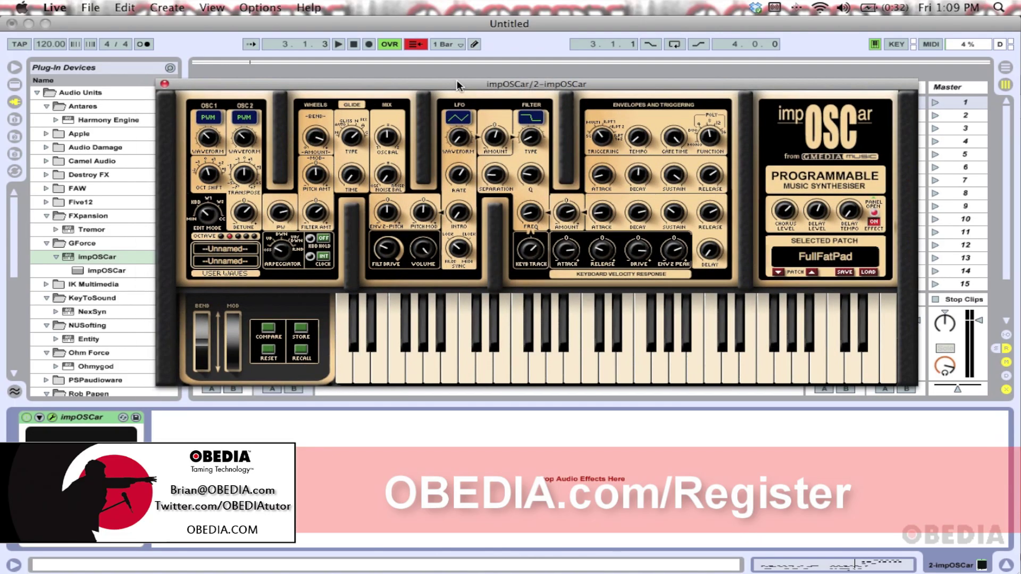
drag(305, 82, 307, 79)
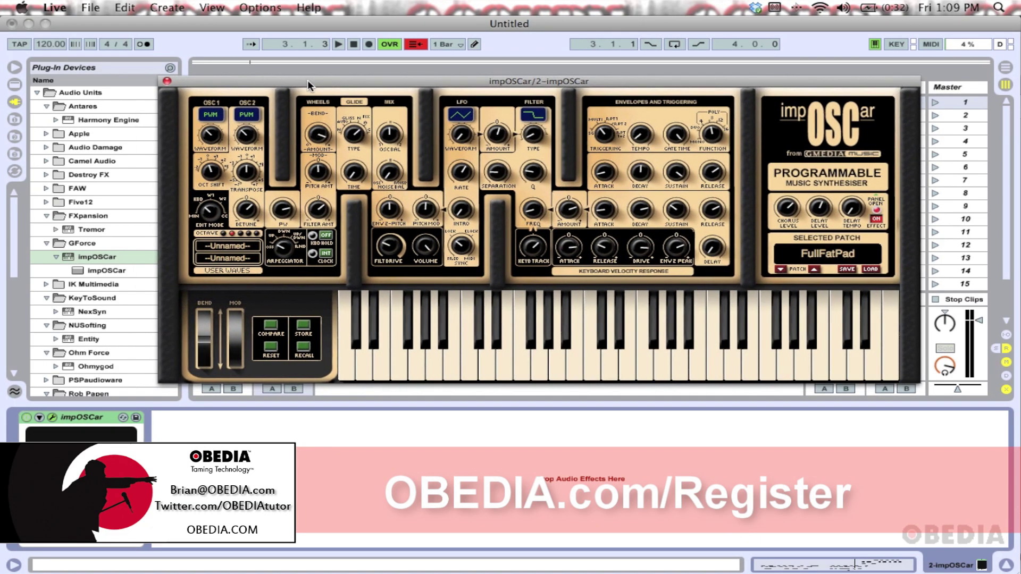